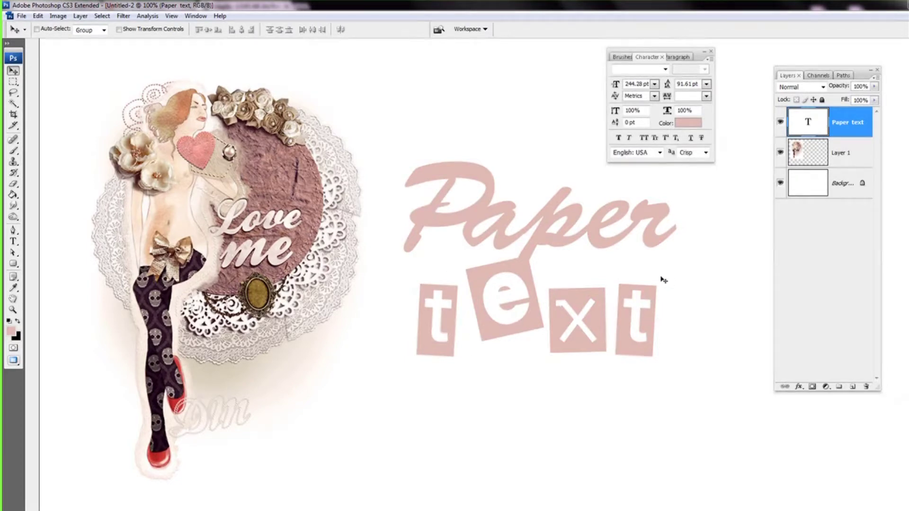
Step: Inspect the fonts used for the words "Paper" and "text" in the Paper text layer
{"action": "left_click", "coordinate": [780, 124]}
{"action": "left_click", "coordinate": [781, 124]}
{"action": "double_click", "coordinate": [799, 127]}
{"action": "left_click", "coordinate": [419, 177]}
{"action": "left_click_drag", "start_coordinate": [420, 177], "coordinate": [665, 188]}
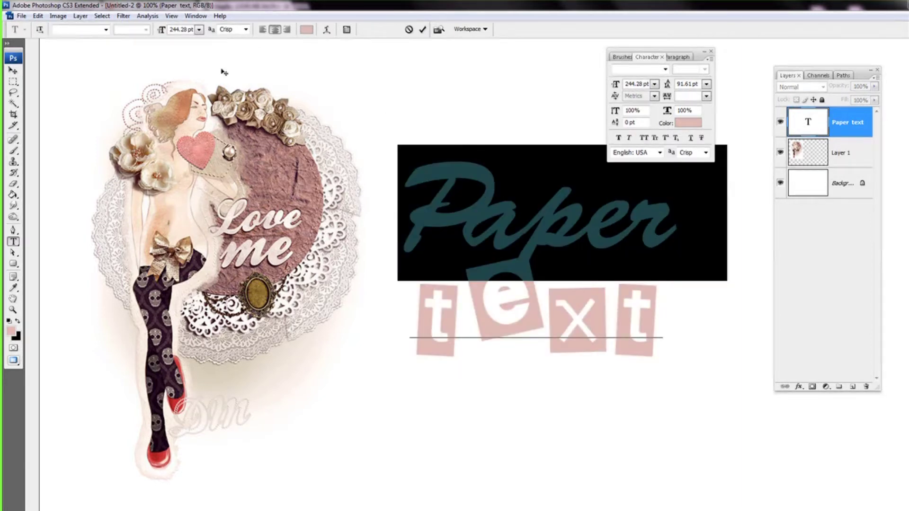
{"action": "left_click", "coordinate": [459, 186]}
{"action": "left_click_drag", "start_coordinate": [402, 190], "coordinate": [528, 190]}
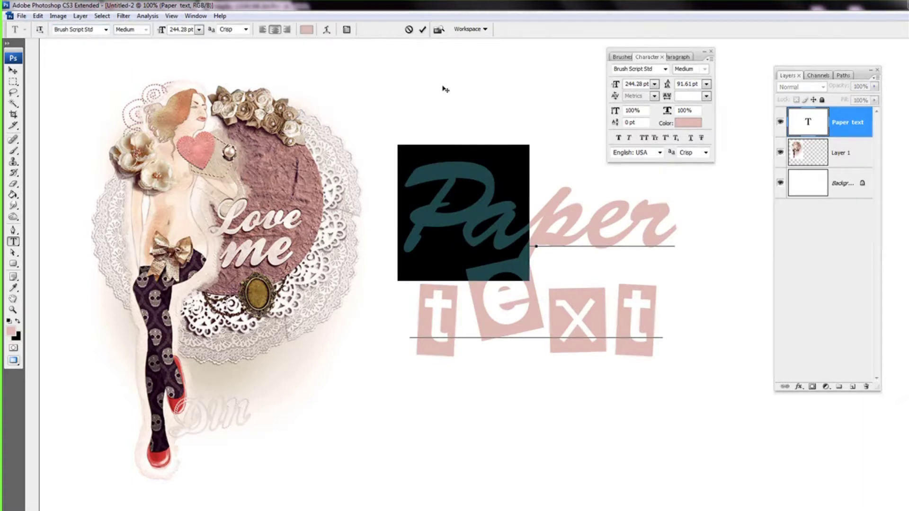
{"action": "key", "text": "ctrl+a"}
{"action": "double_click", "coordinate": [526, 258]}
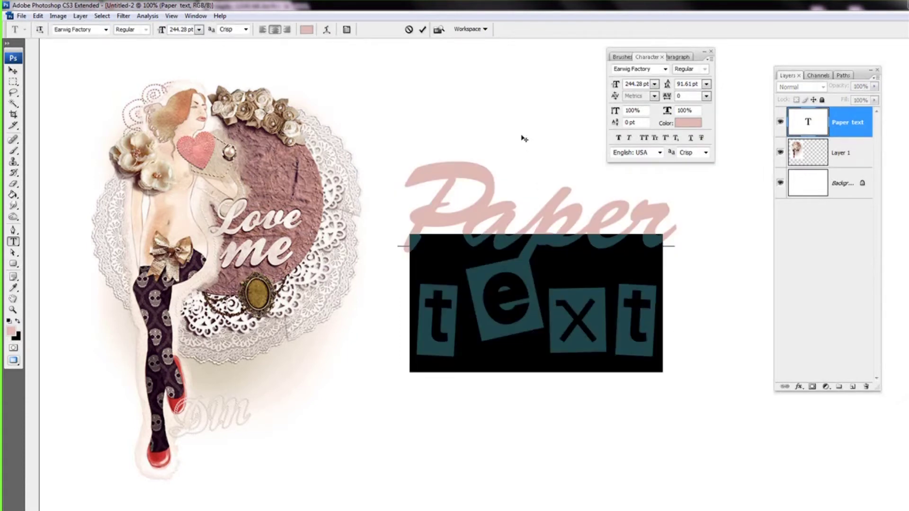
{"action": "left_click", "coordinate": [839, 121]}
{"action": "key", "text": "v"}
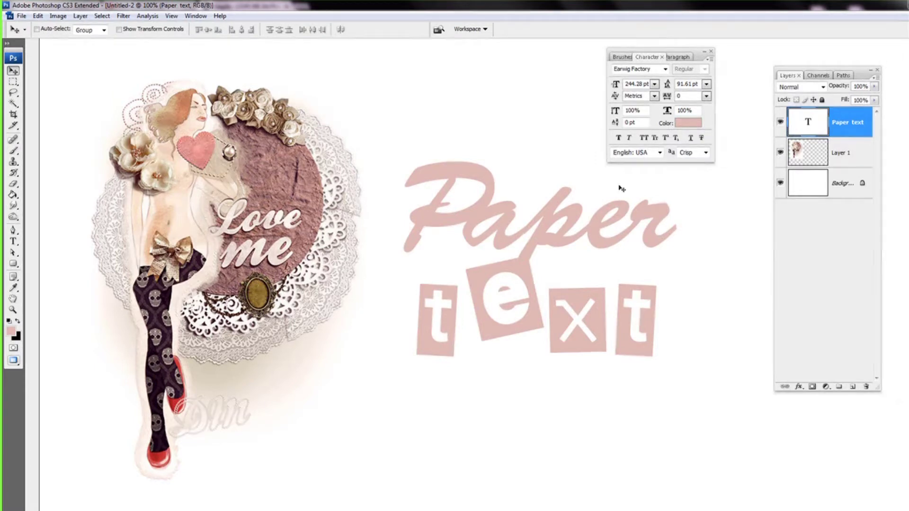
Step: Shift the Paper text slightly down on the canvas and rasterize its type layer
{"action": "left_click_drag", "start_coordinate": [609, 228], "coordinate": [614, 223]}
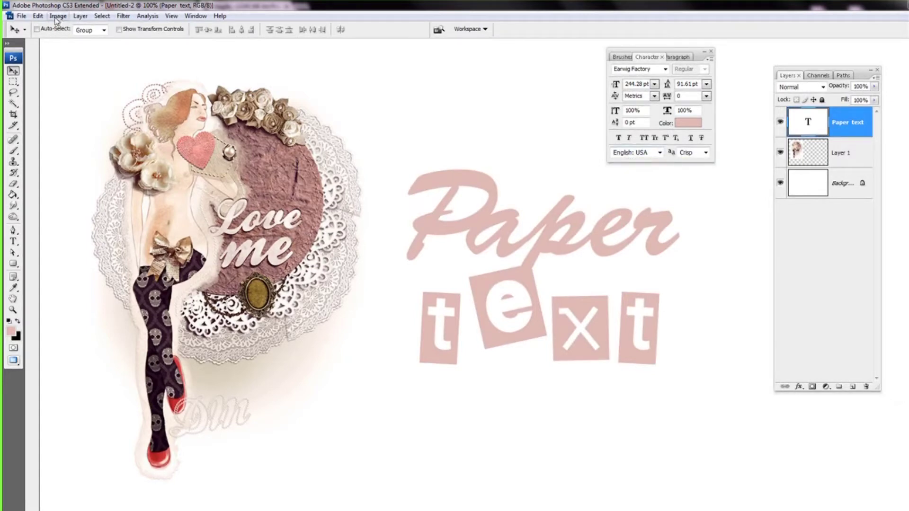
{"action": "left_click", "coordinate": [80, 16]}
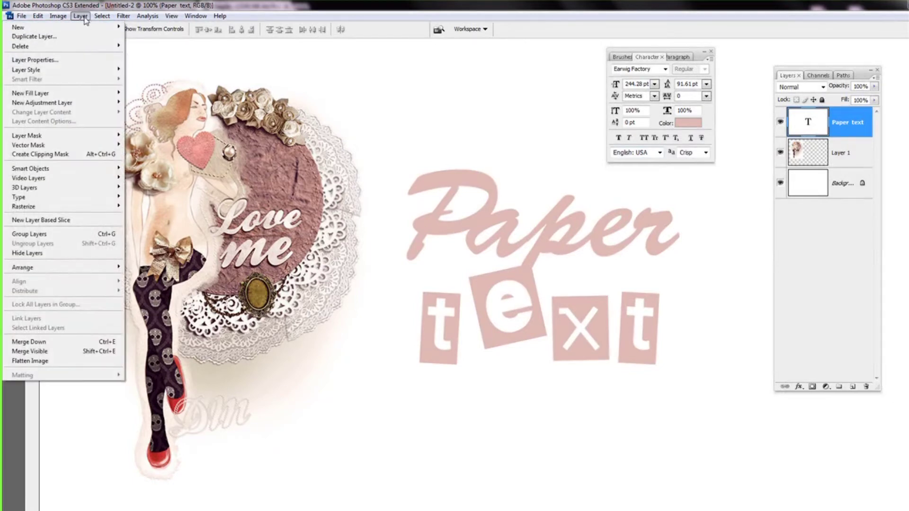
{"action": "mouse_move", "coordinate": [90, 208]}
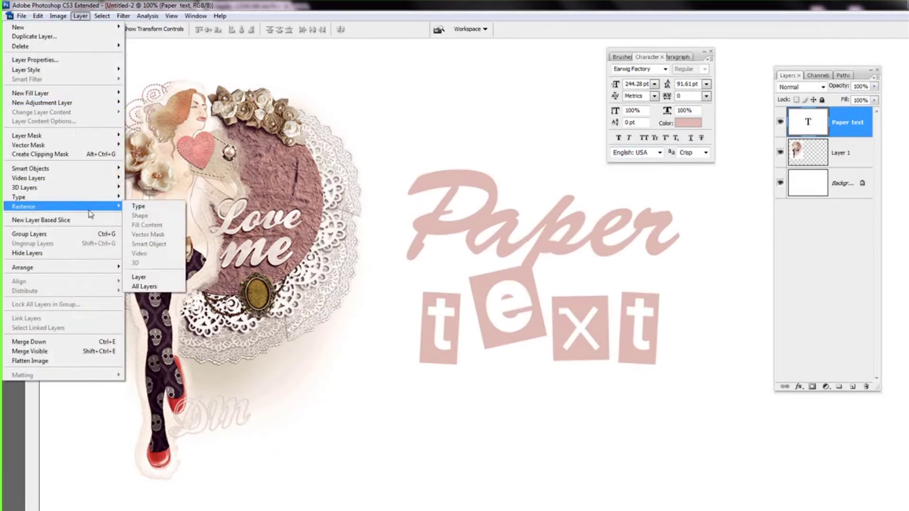
{"action": "left_click", "coordinate": [148, 210]}
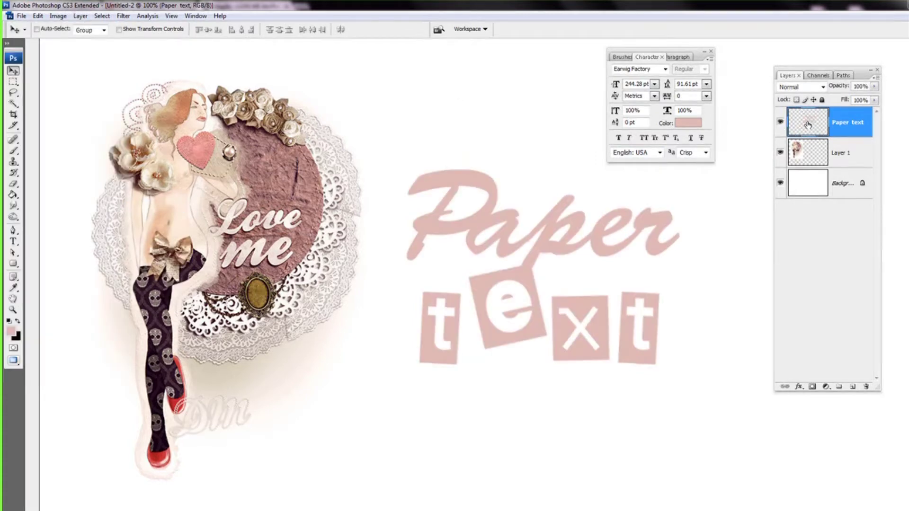
{"action": "left_click", "coordinate": [780, 122]}
{"action": "left_click", "coordinate": [780, 123]}
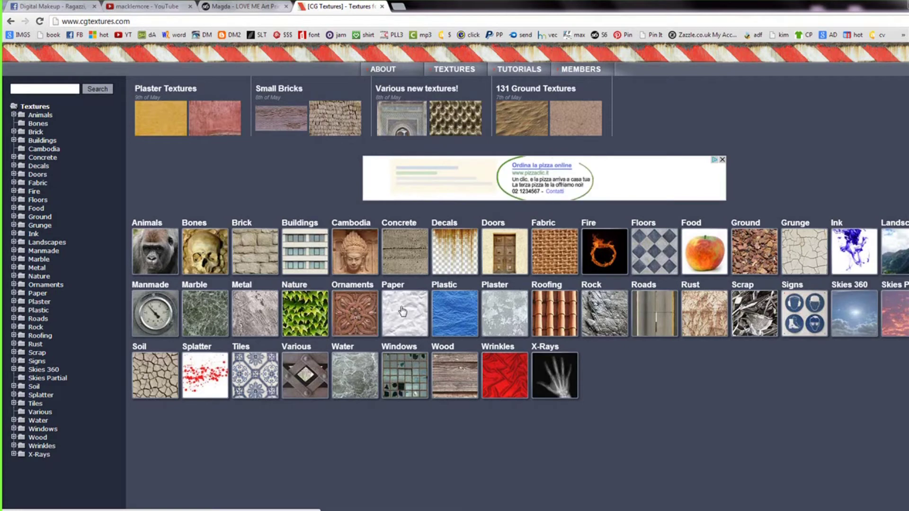
Step: Open the Paper category on the CG Textures website and bring a light grey paper texture into Photoshop above the Paper text layer
{"action": "left_click", "coordinate": [403, 309]}
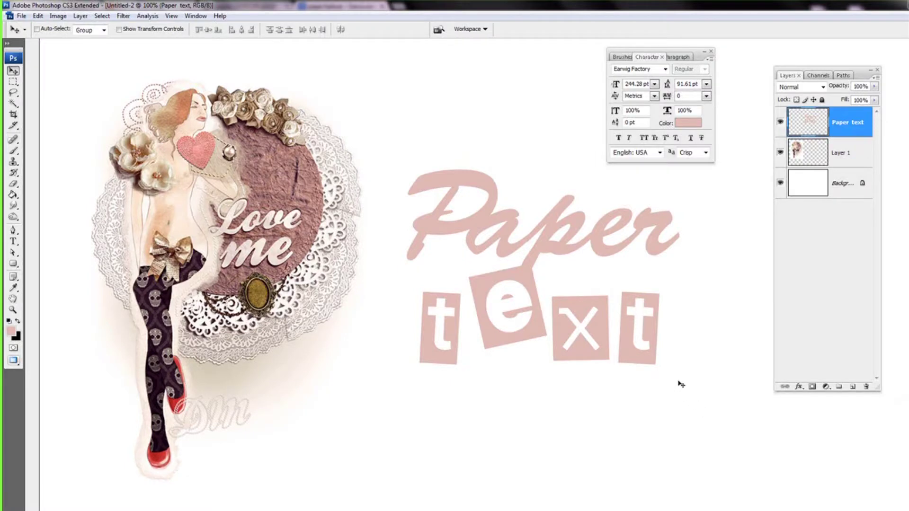
{"action": "left_click_drag", "start_coordinate": [681, 384], "coordinate": [670, 392]}
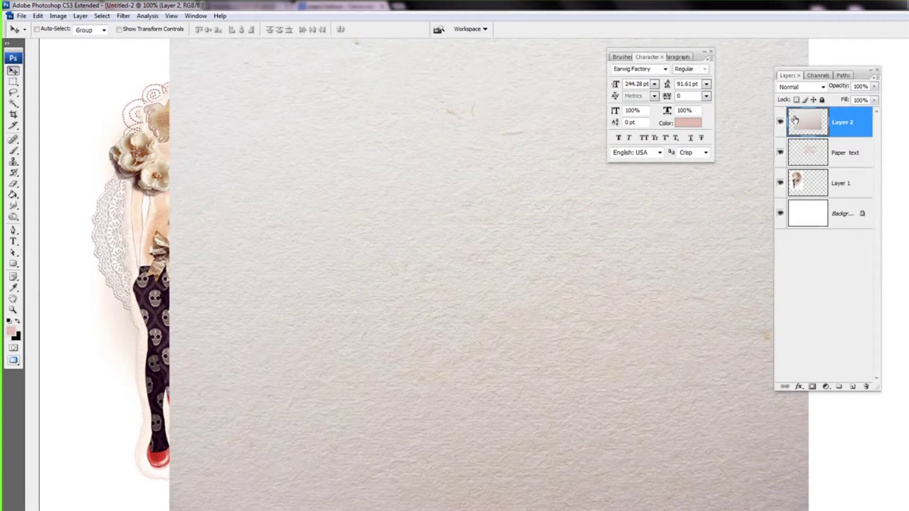
{"action": "left_click", "coordinate": [780, 123]}
{"action": "left_click", "coordinate": [780, 122]}
Step: Load the Paper text layer's outline as a selection and add it as a layer mask to the paper texture on Layer 2
{"action": "left_click", "coordinate": [837, 164]}
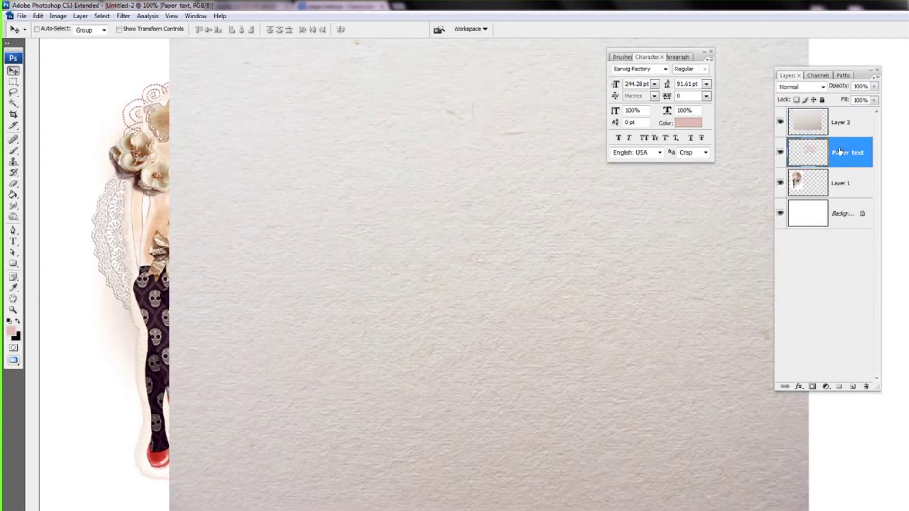
{"action": "key", "text": "ctrl+a"}
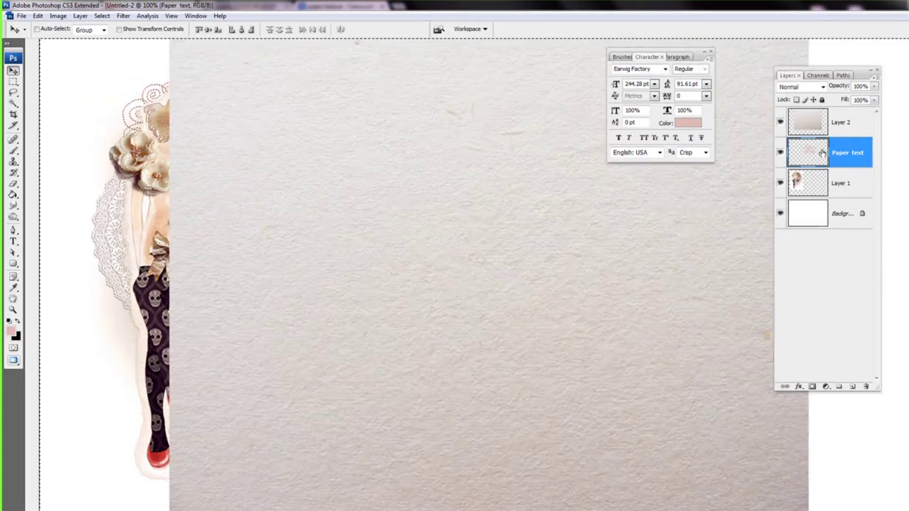
{"action": "left_click", "coordinate": [14, 84]}
{"action": "left_click", "coordinate": [808, 153], "text": "ctrl"}
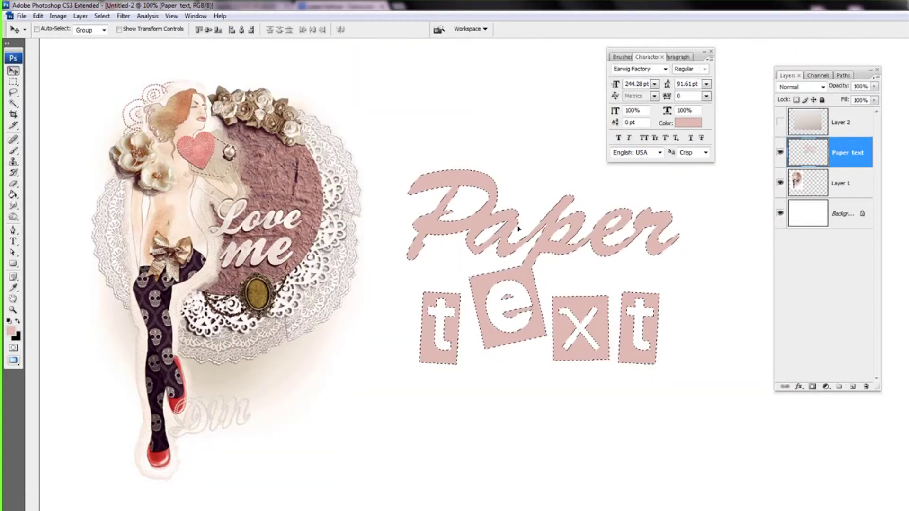
{"action": "left_click", "coordinate": [780, 122]}
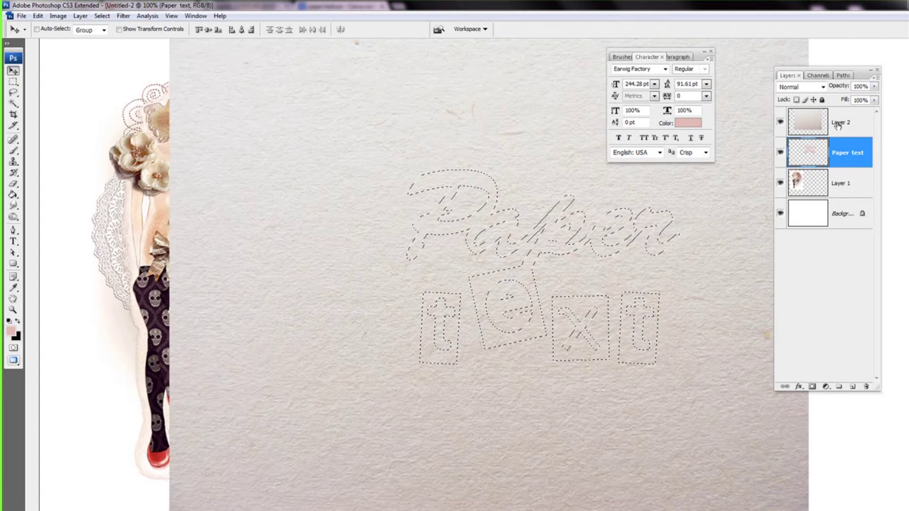
{"action": "left_click", "coordinate": [840, 123]}
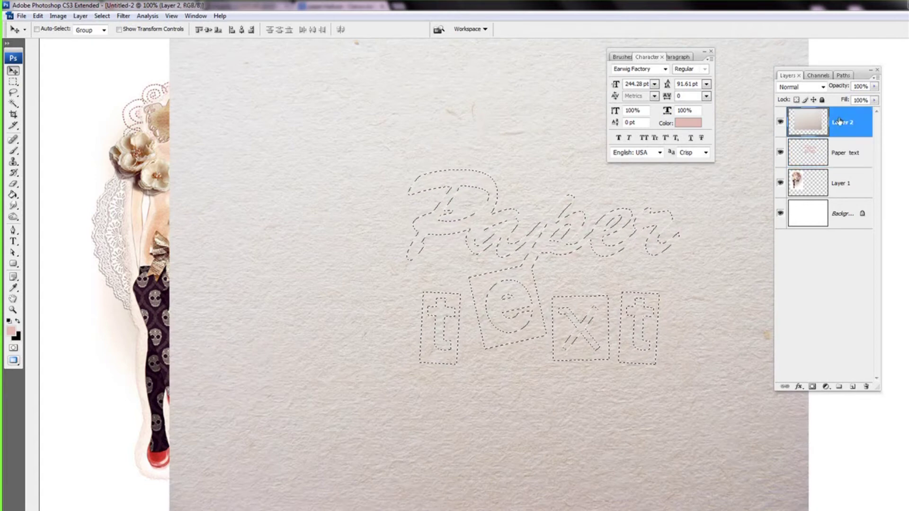
{"action": "left_click", "coordinate": [812, 387]}
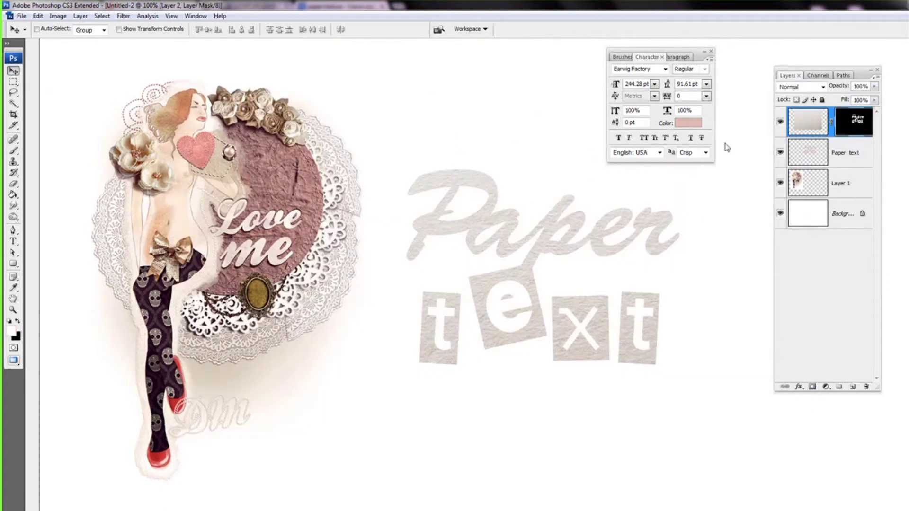
Step: Unlink Layer 2's mask, scale the paper texture to about 55.2% width and 64.0% height around the lettering, and relink the mask
{"action": "left_click", "coordinate": [831, 124]}
{"action": "mouse_move", "coordinate": [577, 244]}
{"action": "left_mouse_down"}
{"action": "mouse_move", "coordinate": [582, 263]}
{"action": "mouse_move", "coordinate": [579, 241]}
{"action": "left_mouse_up"}
{"action": "left_click", "coordinate": [810, 124]}
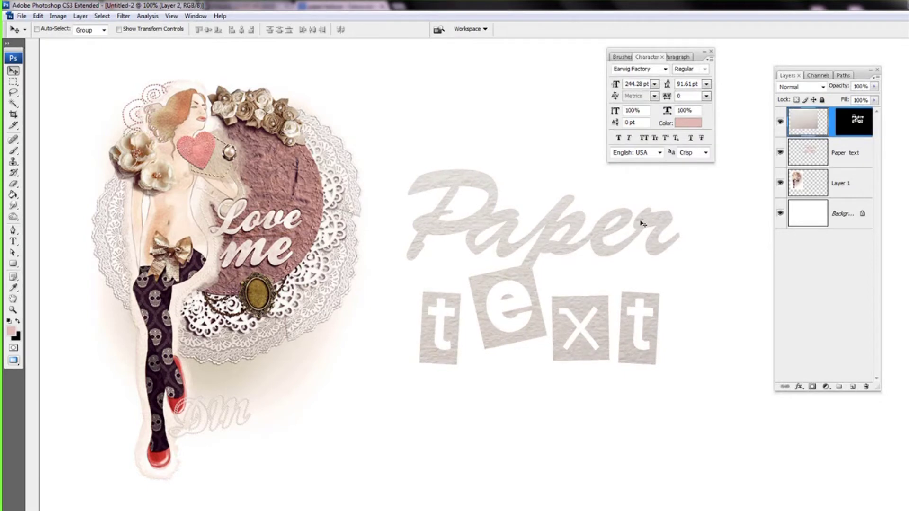
{"action": "key", "text": "ctrl+t"}
{"action": "left_click_drag", "start_coordinate": [76, 498], "coordinate": [308, 356]}
{"action": "left_click_drag", "start_coordinate": [464, 260], "coordinate": [483, 297]}
{"action": "left_click_drag", "start_coordinate": [326, 100], "coordinate": [373, 113]}
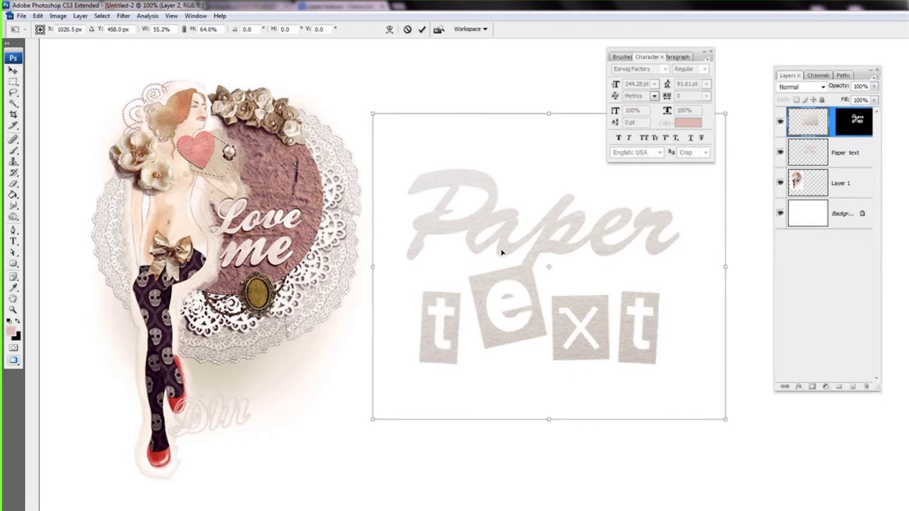
{"action": "key", "text": "Return"}
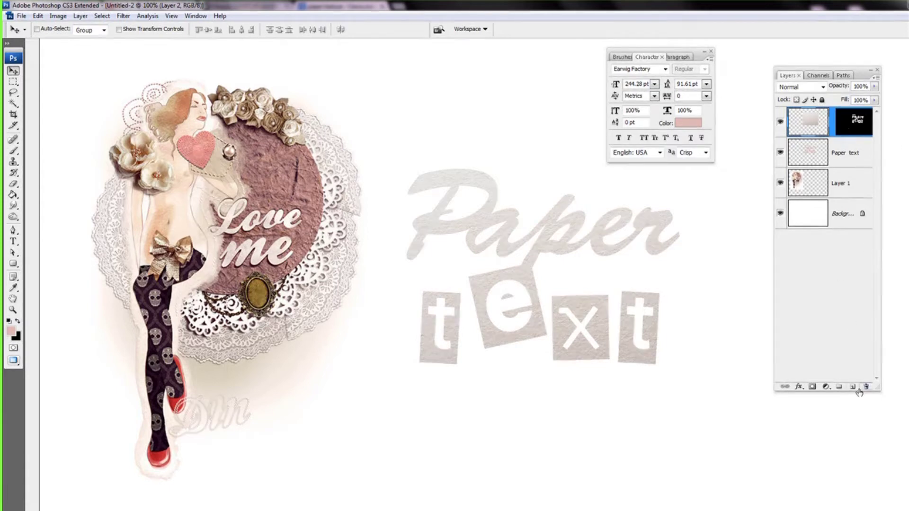
{"action": "left_click", "coordinate": [832, 123]}
{"action": "left_click", "coordinate": [780, 122]}
{"action": "left_click", "coordinate": [781, 122]}
Step: Turn the Paper text layer black using Curves with input 255 and output 0, leaving it offset as a thin shadow beneath the textured letters
{"action": "left_click", "coordinate": [838, 159]}
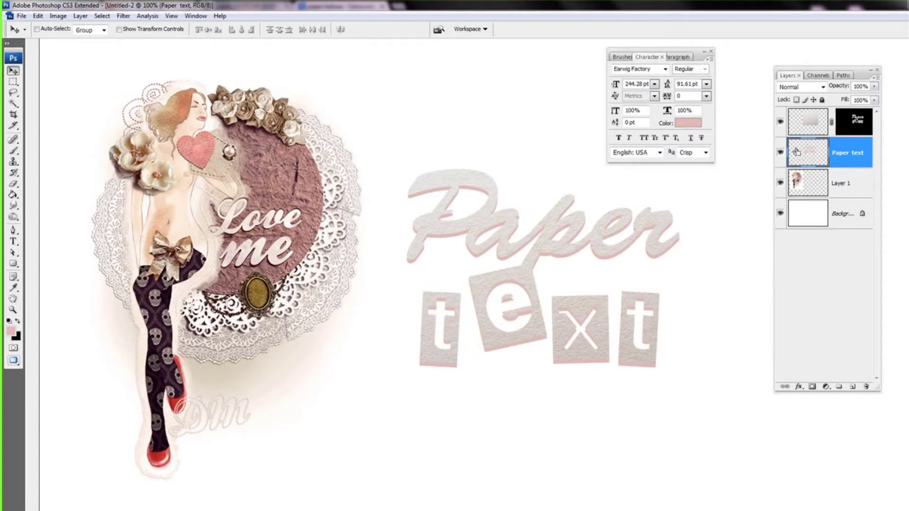
{"action": "key", "text": "ctrl+m"}
{"action": "left_click_drag", "start_coordinate": [789, 292], "coordinate": [800, 424]}
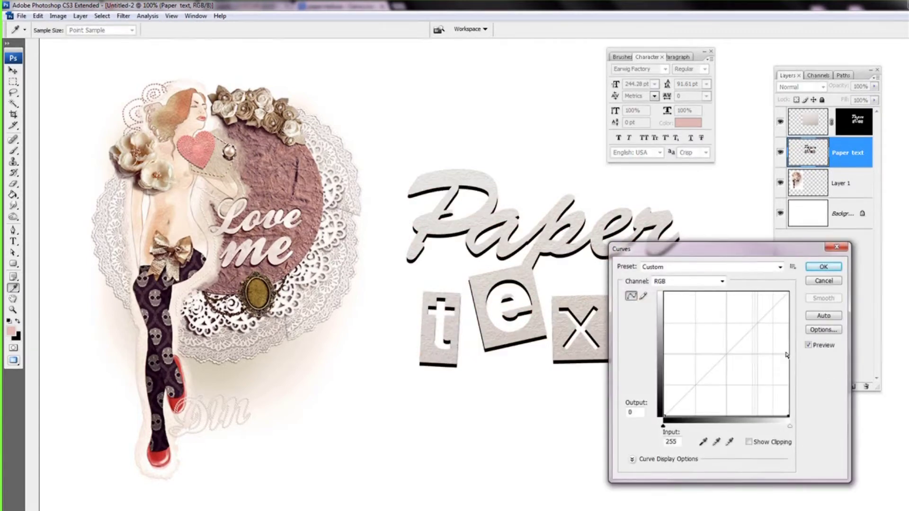
{"action": "left_click", "coordinate": [823, 267]}
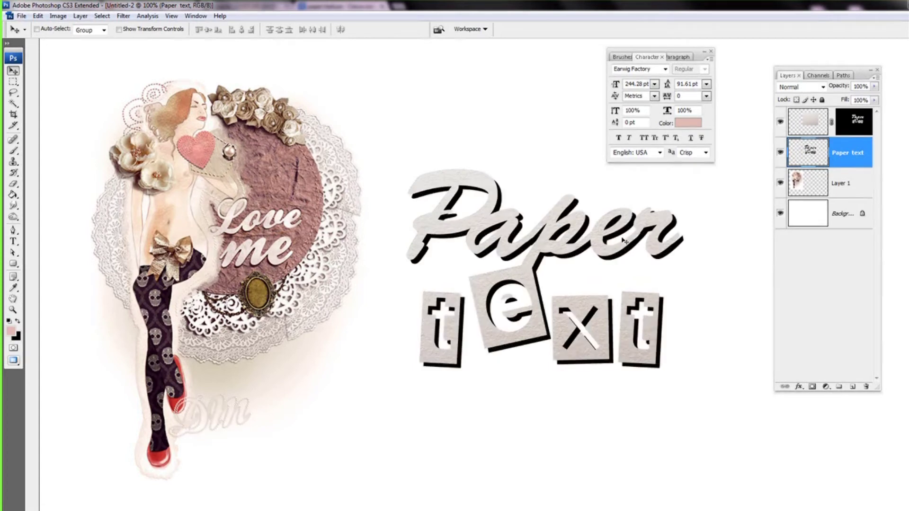
{"action": "key", "text": "ctrl+z"}
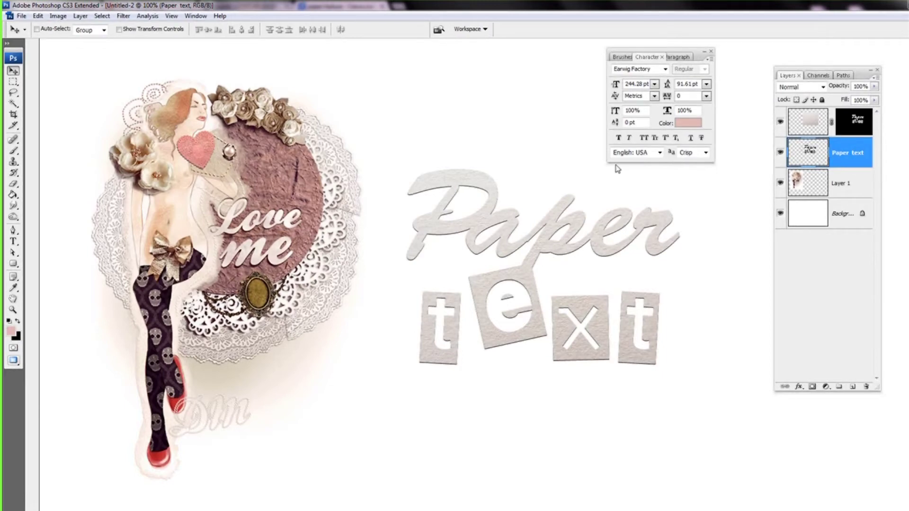
Step: Warp a rectangular selection around "Pa" on the Paper text layer so the shadow shows along the P's upper-left edges, and deselect it
{"action": "left_click", "coordinate": [13, 82]}
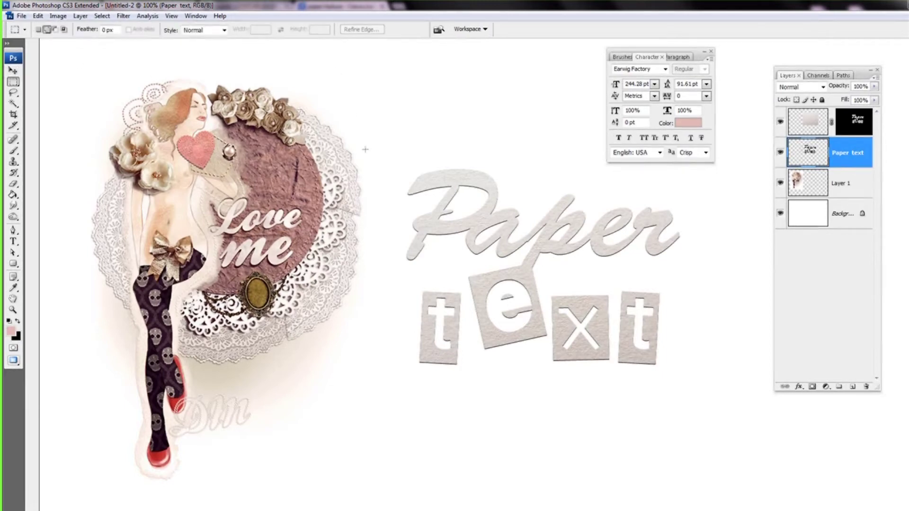
{"action": "left_click_drag", "start_coordinate": [376, 122], "coordinate": [522, 261]}
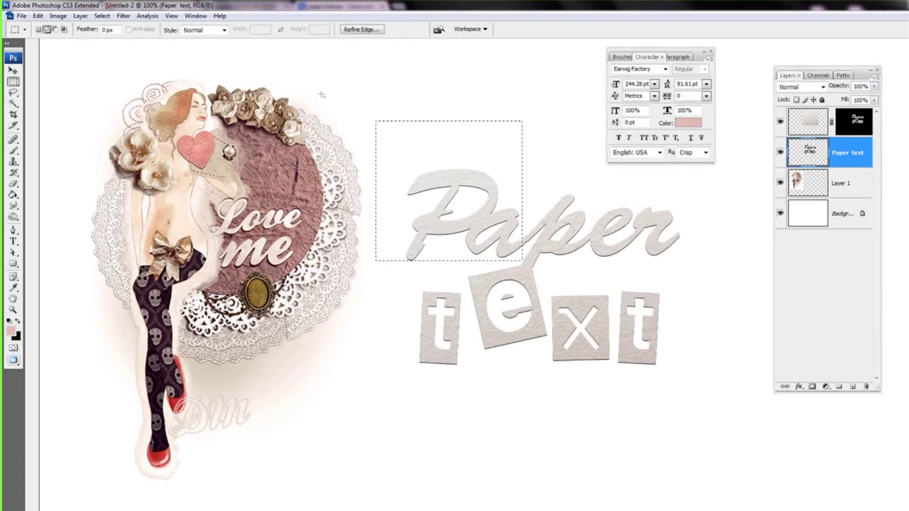
{"action": "left_click", "coordinate": [37, 15]}
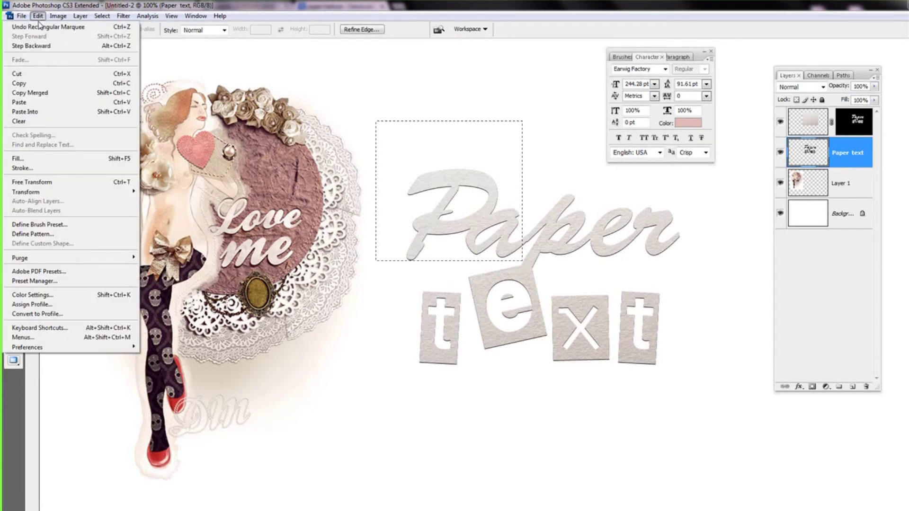
{"action": "mouse_move", "coordinate": [126, 192]}
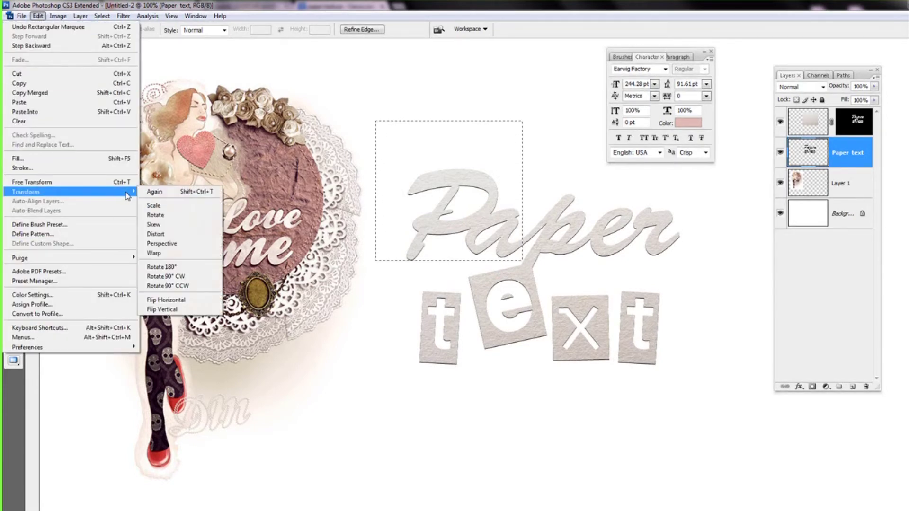
{"action": "left_click", "coordinate": [163, 255]}
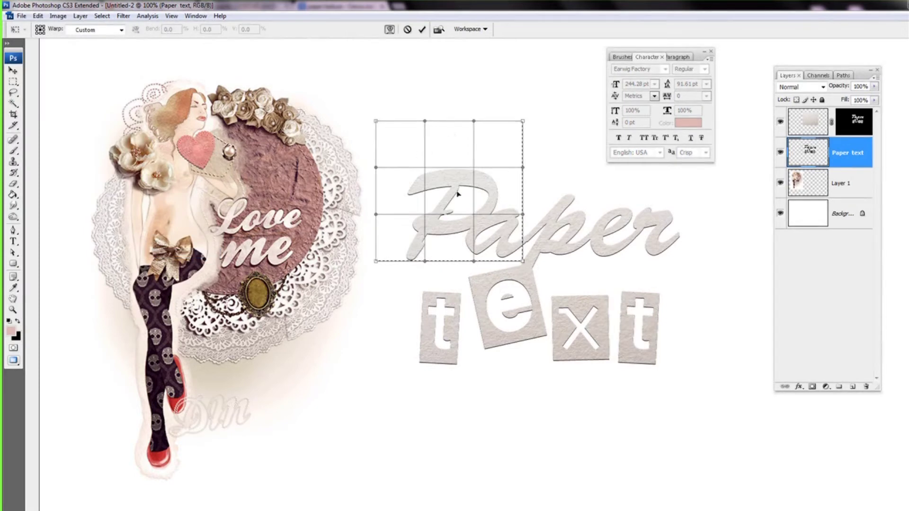
{"action": "left_click_drag", "start_coordinate": [449, 193], "coordinate": [470, 201]}
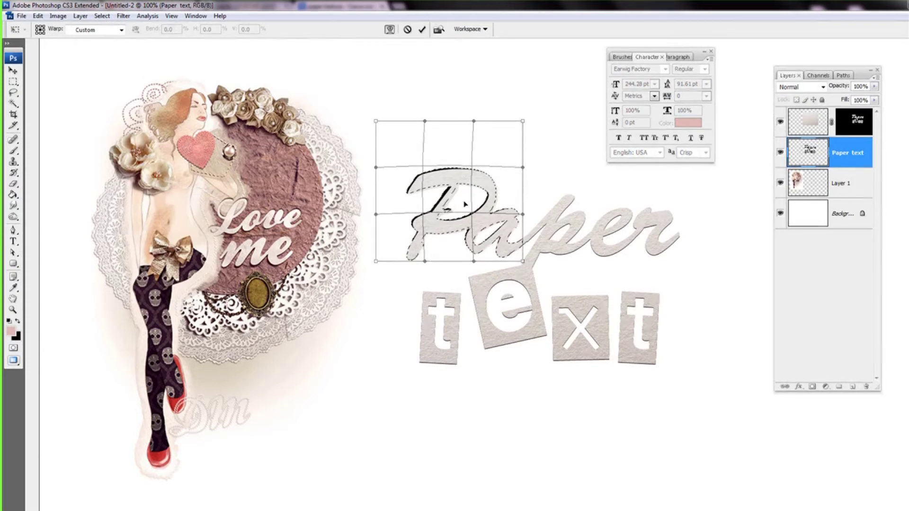
{"action": "key", "text": "Return"}
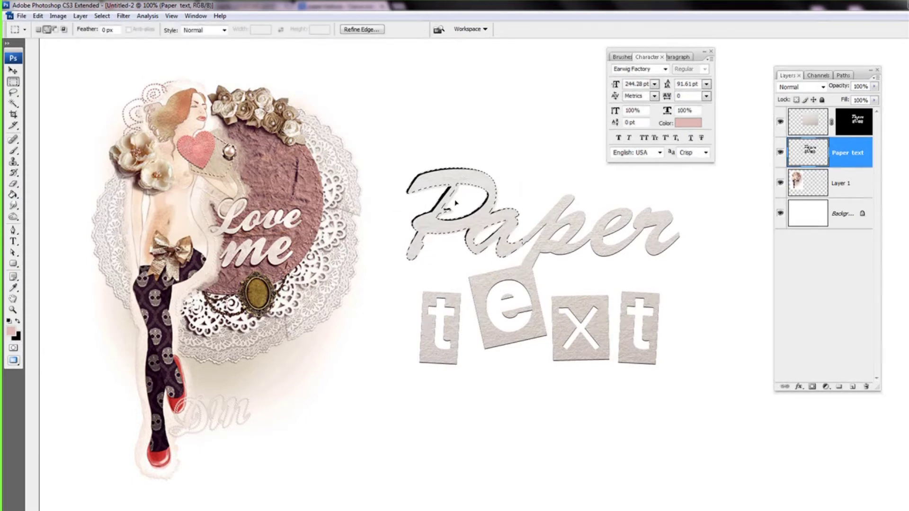
{"action": "key", "text": "ctrl+d"}
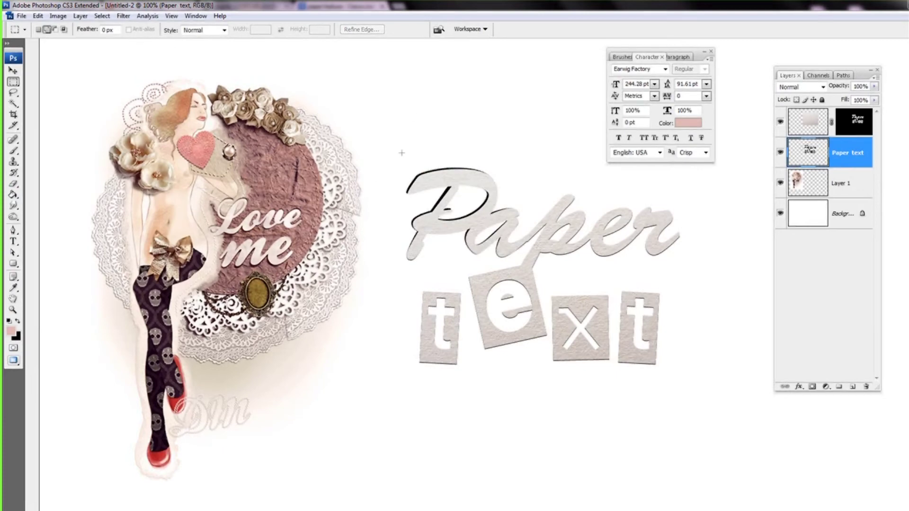
Step: Lasso the "pe" of "Paper" on the Paper text layer and warp it so the black shadow shows along the letters' inner and left edges
{"action": "left_click", "coordinate": [14, 93]}
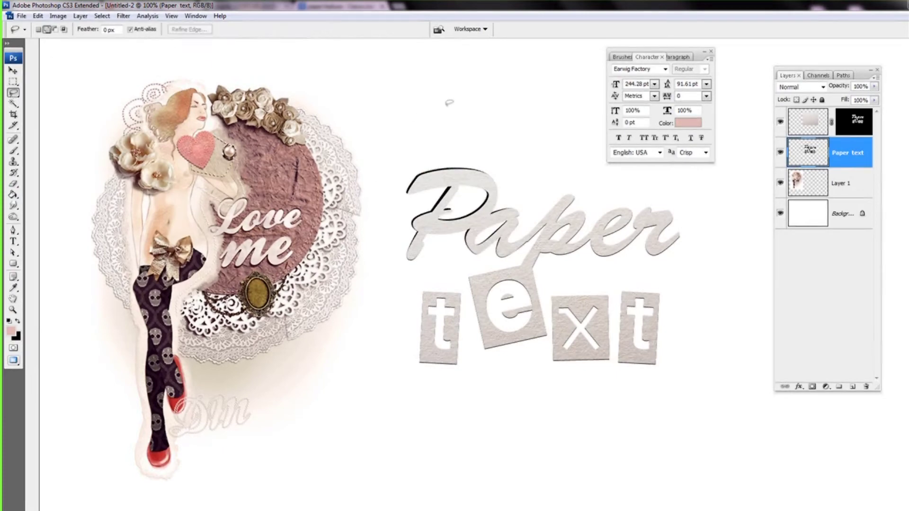
{"action": "mouse_move", "coordinate": [587, 159]}
{"action": "left_mouse_down"}
{"action": "mouse_move", "coordinate": [567, 159]}
{"action": "mouse_move", "coordinate": [533, 198]}
{"action": "mouse_move", "coordinate": [519, 257]}
{"action": "mouse_move", "coordinate": [536, 272]}
{"action": "mouse_move", "coordinate": [625, 259]}
{"action": "left_mouse_up"}
{"action": "left_click_drag", "start_coordinate": [634, 219], "coordinate": [637, 190]}
{"action": "left_click", "coordinate": [38, 16]}
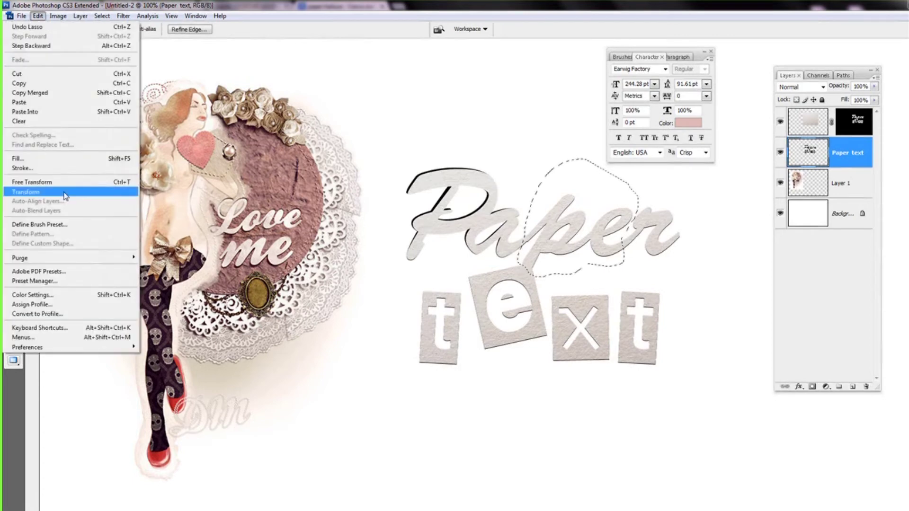
{"action": "mouse_move", "coordinate": [65, 196]}
{"action": "left_click", "coordinate": [166, 198]}
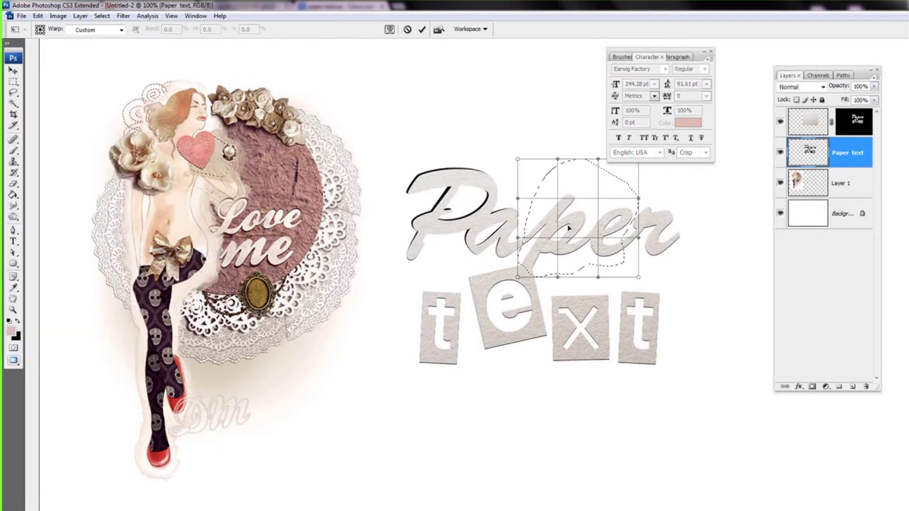
{"action": "left_click_drag", "start_coordinate": [569, 228], "coordinate": [566, 227]}
{"action": "left_click_drag", "start_coordinate": [586, 175], "coordinate": [589, 175]}
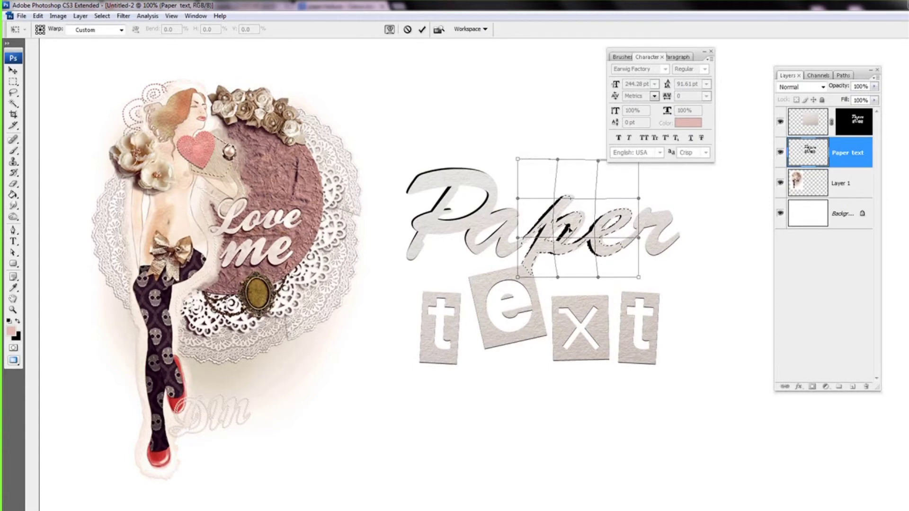
{"action": "key", "text": "Return"}
Step: Lasso the "r" of "Paper" on the shadow layer, warp it slightly so its shadow shows beside the textured letter, and deselect it
{"action": "key", "text": "l"}
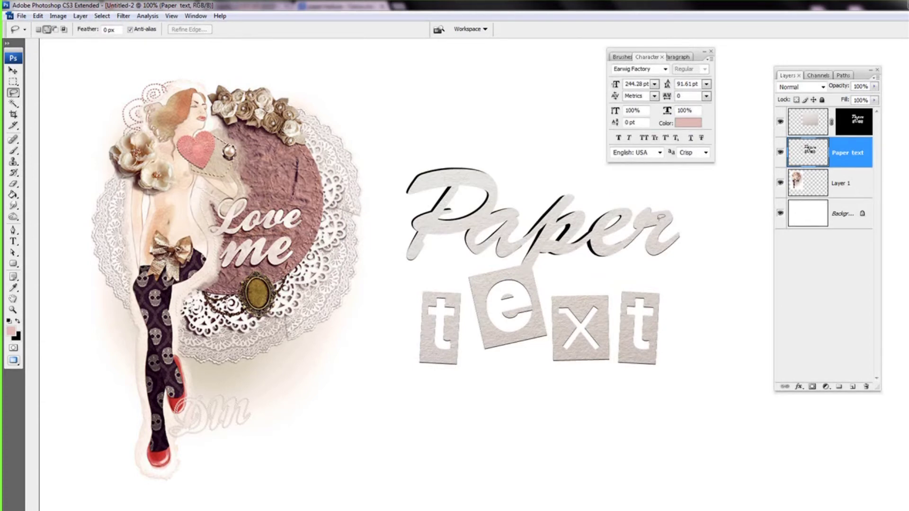
{"action": "left_click_drag", "start_coordinate": [657, 188], "coordinate": [640, 209]}
{"action": "mouse_move", "coordinate": [625, 249]}
{"action": "left_mouse_down"}
{"action": "mouse_move", "coordinate": [709, 211]}
{"action": "mouse_move", "coordinate": [657, 190]}
{"action": "left_mouse_up"}
{"action": "key", "text": "ctrl+t"}
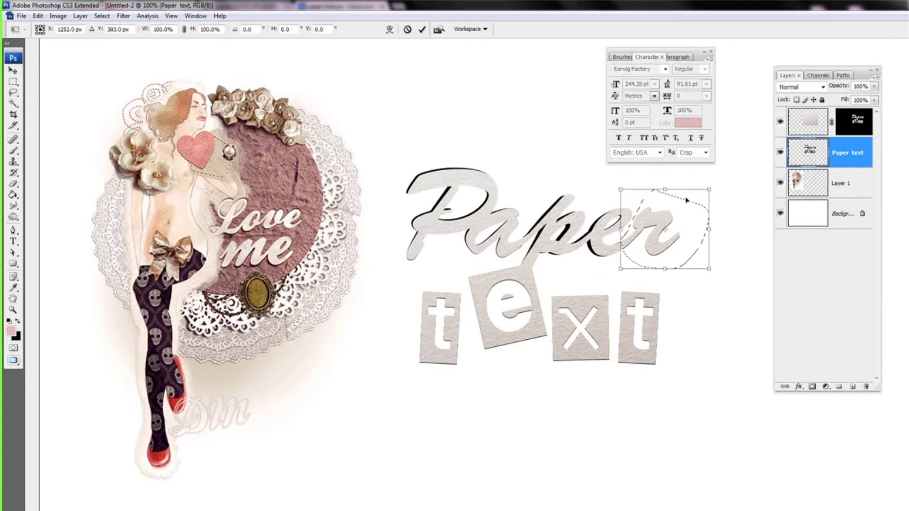
{"action": "left_click", "coordinate": [58, 15]}
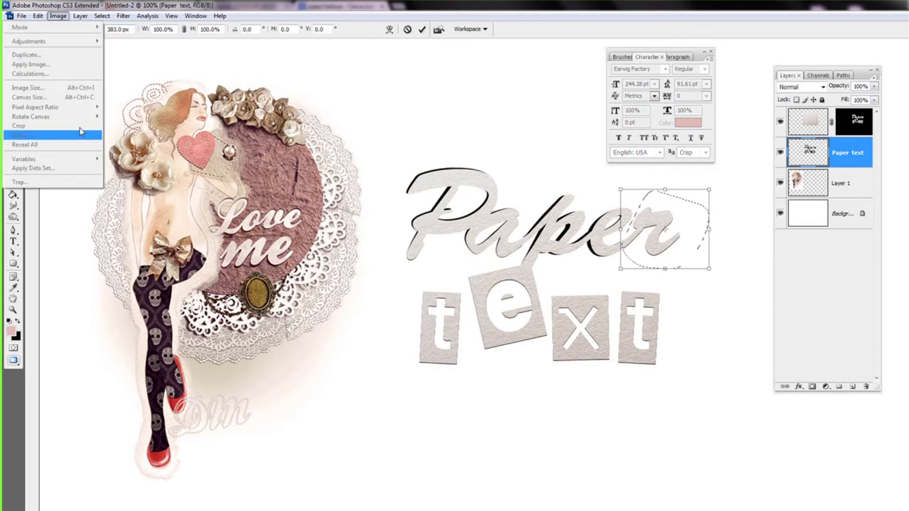
{"action": "mouse_move", "coordinate": [38, 16]}
{"action": "mouse_move", "coordinate": [109, 192]}
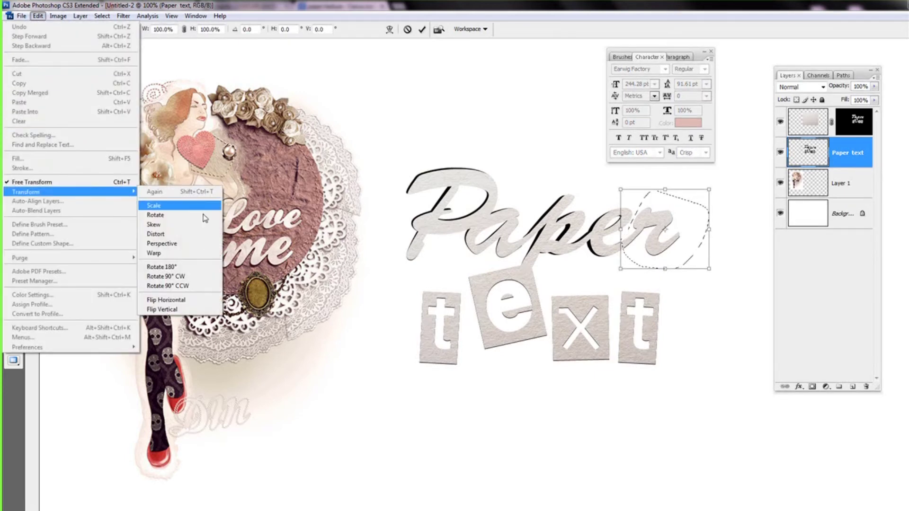
{"action": "left_click", "coordinate": [197, 258]}
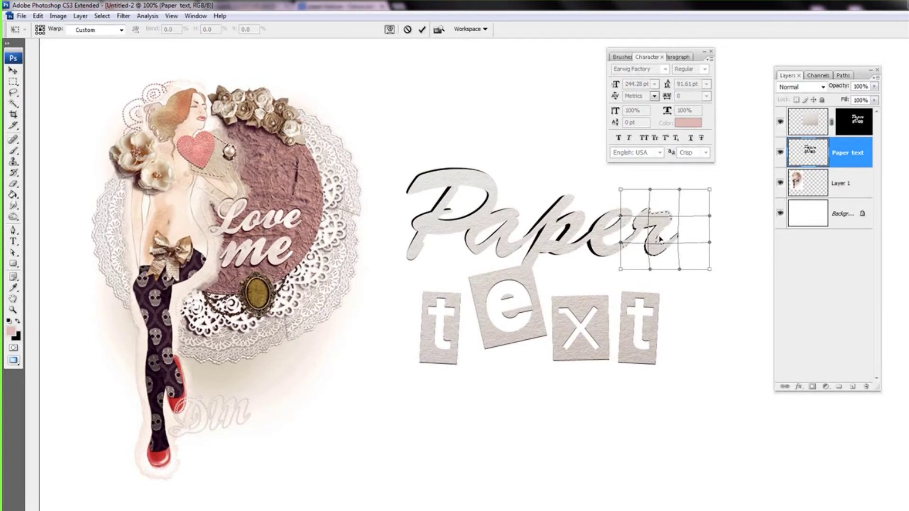
{"action": "key", "text": "Return"}
{"action": "key", "text": "ctrl+d"}
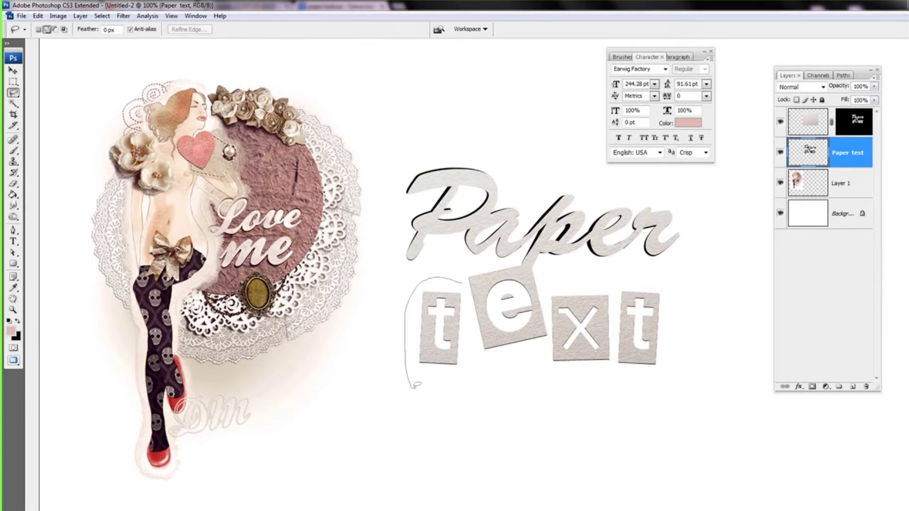
Step: Warp a lasso selection around the first "t" tile so its shadow shows along the upper-left edges, and deselect it
{"action": "left_click", "coordinate": [37, 15]}
{"action": "left_click", "coordinate": [32, 182]}
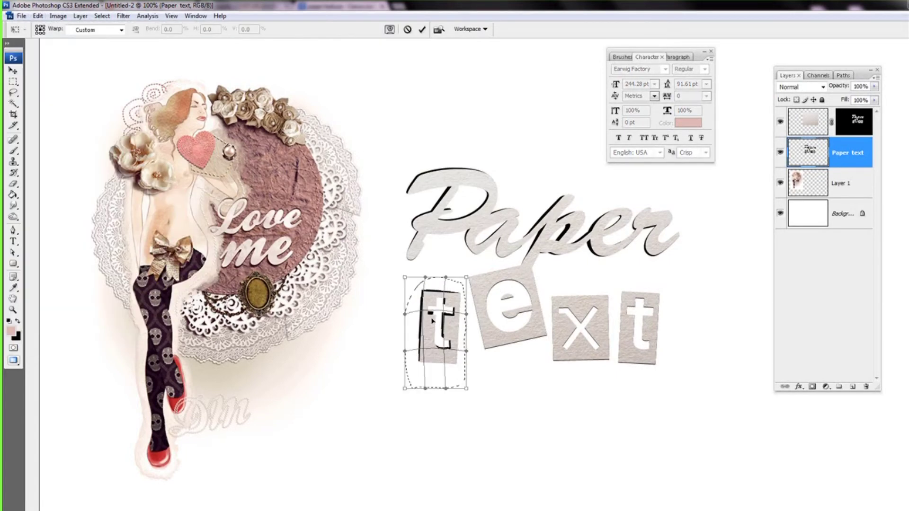
{"action": "key", "text": "Return"}
{"action": "key", "text": "ctrl+d"}
Step: Warp the shadows of the remaining "e", "x" and "t" tiles toward their left edges using lasso selections, and deselect
{"action": "mouse_move", "coordinate": [531, 265]}
{"action": "left_mouse_down"}
{"action": "mouse_move", "coordinate": [467, 269]}
{"action": "mouse_move", "coordinate": [535, 265]}
{"action": "left_mouse_up"}
{"action": "left_click", "coordinate": [38, 16]}
{"action": "left_click", "coordinate": [161, 256]}
{"action": "mouse_move", "coordinate": [504, 313]}
{"action": "left_mouse_down"}
{"action": "mouse_move", "coordinate": [513, 331]}
{"action": "mouse_move", "coordinate": [488, 365]}
{"action": "left_mouse_up"}
{"action": "key", "text": "Return"}
{"action": "key", "text": "ctrl+d"}
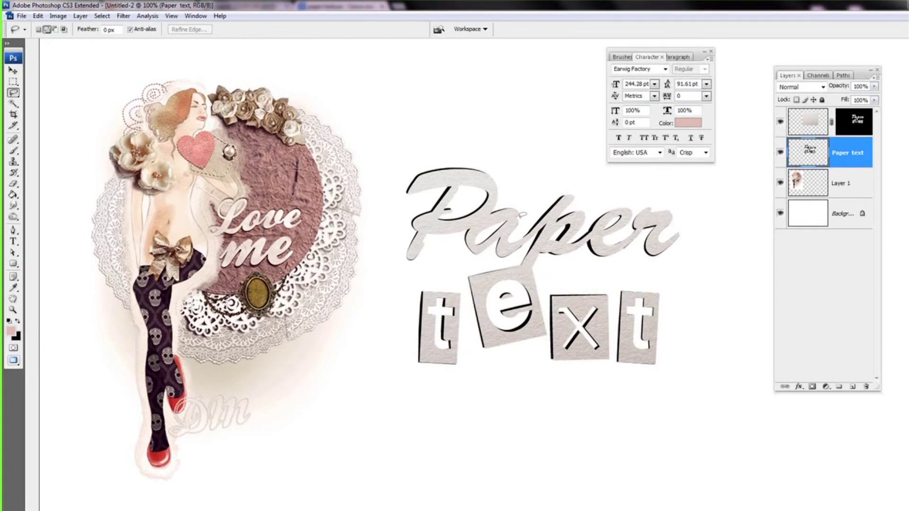
Step: Apply a Gaussian Blur with a 1.5-pixel radius to the Paper text shadow layer and set its opacity to 70%
{"action": "left_click", "coordinate": [123, 16]}
{"action": "mouse_move", "coordinate": [104, 119]}
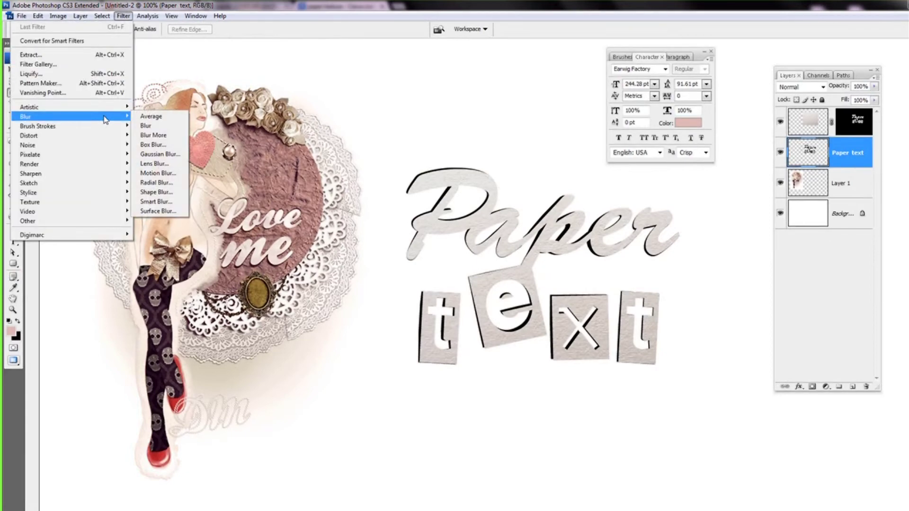
{"action": "left_click", "coordinate": [160, 154]}
{"action": "left_click", "coordinate": [419, 431]}
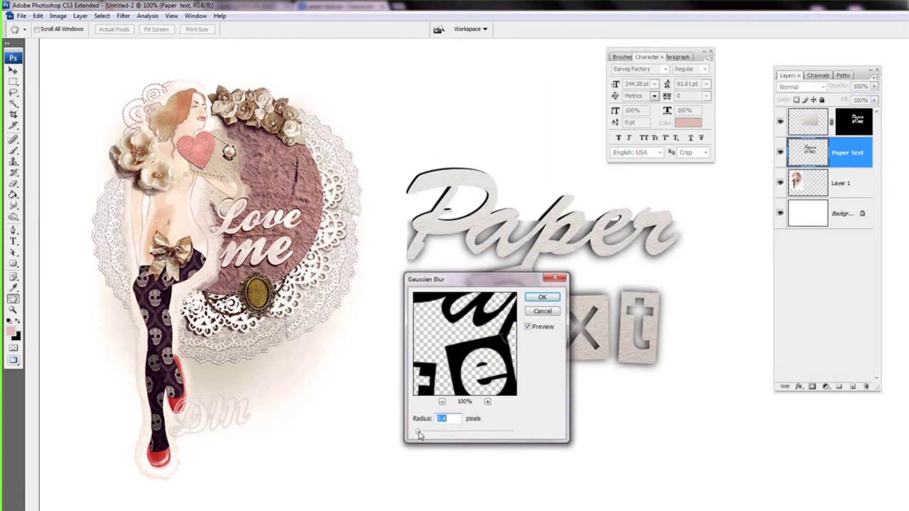
{"action": "left_click_drag", "start_coordinate": [420, 435], "coordinate": [424, 437]}
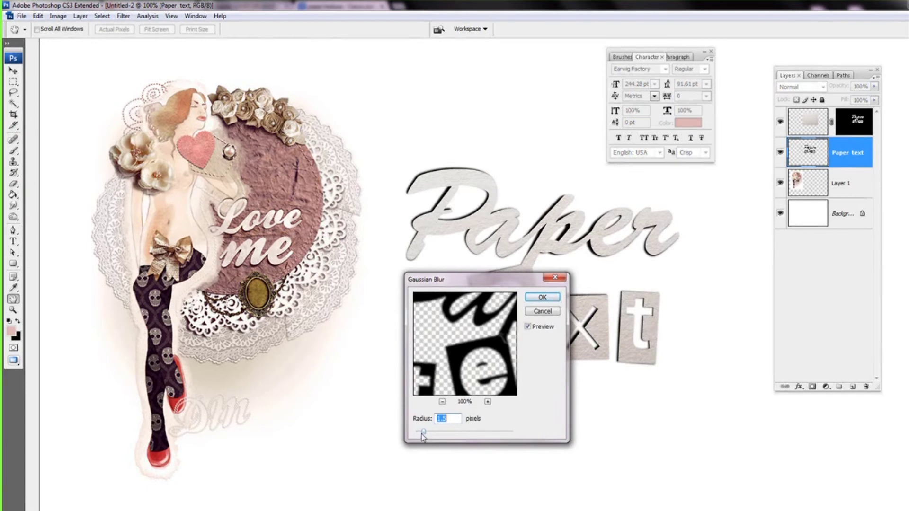
{"action": "left_click", "coordinate": [542, 297]}
{"action": "left_click_drag", "start_coordinate": [875, 87], "coordinate": [859, 99]}
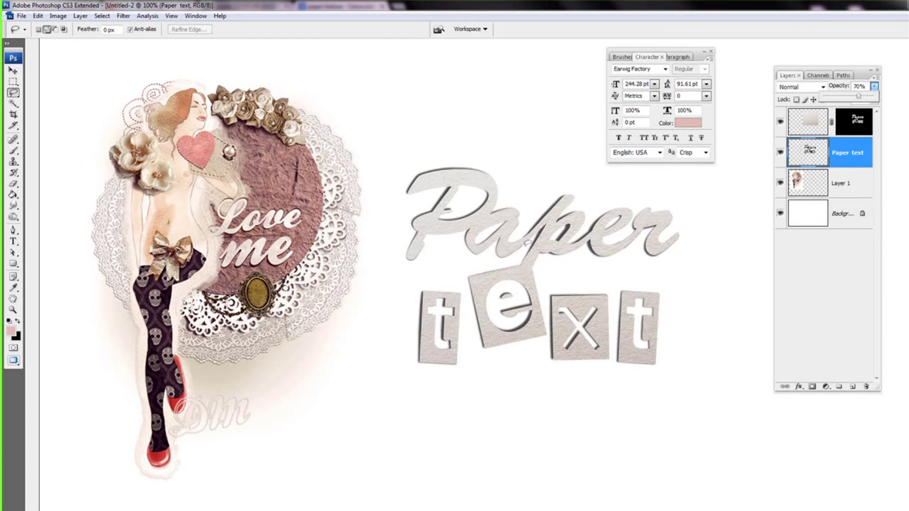
Step: Soften the shadow around the "p" and "r" of "Paper" using a soft 45 px Eraser with 0% hardness at 15% opacity
{"action": "left_click", "coordinate": [13, 184]}
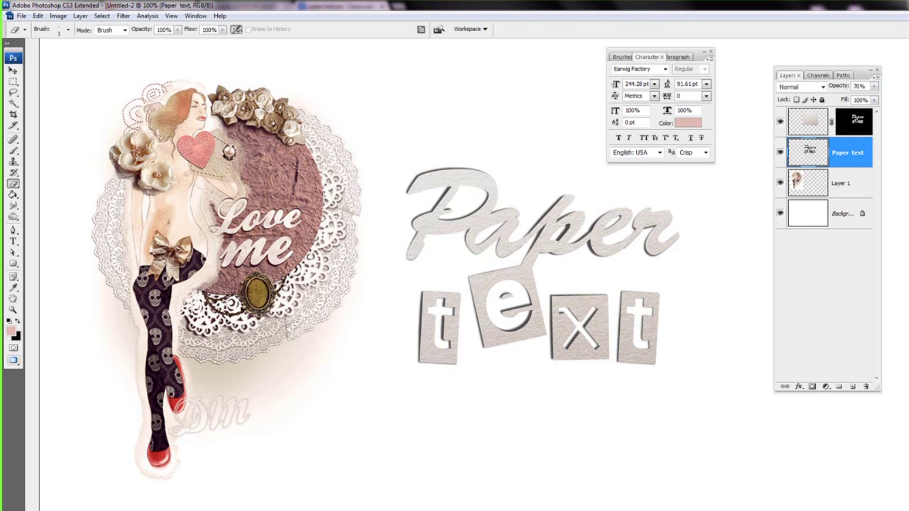
{"action": "left_click", "coordinate": [13, 150]}
{"action": "left_click", "coordinate": [14, 183]}
{"action": "left_click", "coordinate": [68, 29]}
{"action": "left_click", "coordinate": [85, 115]}
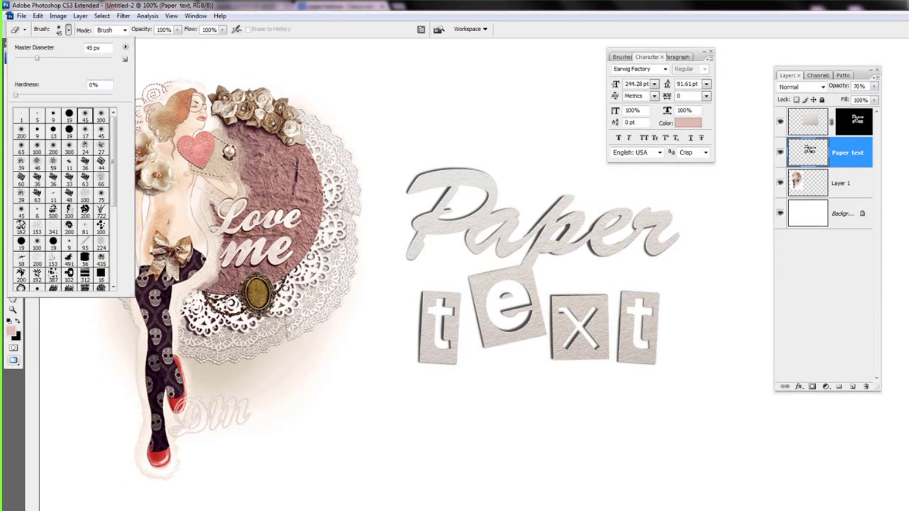
{"action": "left_click", "coordinate": [178, 29]}
{"action": "left_click_drag", "start_coordinate": [178, 42], "coordinate": [139, 43]}
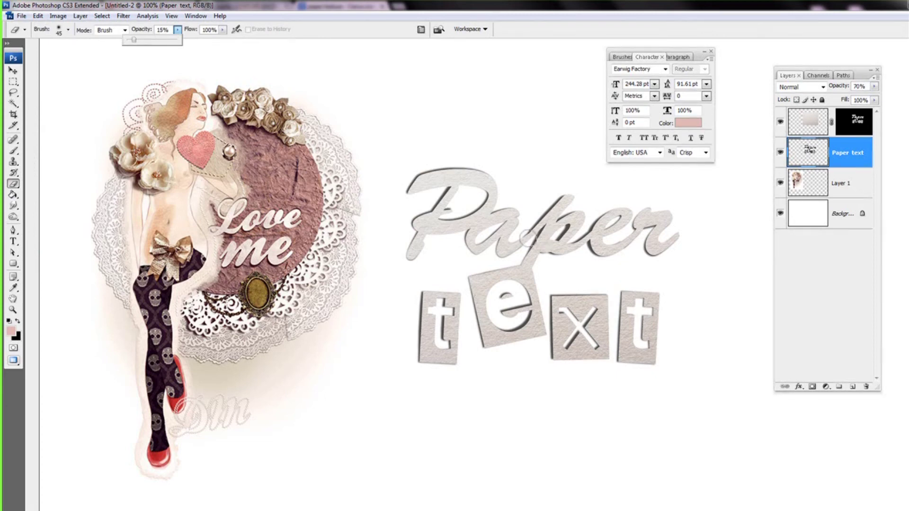
{"action": "mouse_move", "coordinate": [523, 233]}
{"action": "left_mouse_down"}
{"action": "mouse_move", "coordinate": [534, 219]}
{"action": "mouse_move", "coordinate": [518, 247]}
{"action": "mouse_move", "coordinate": [520, 240]}
{"action": "left_mouse_up"}
{"action": "mouse_move", "coordinate": [639, 235]}
{"action": "left_mouse_down"}
{"action": "mouse_move", "coordinate": [612, 239]}
{"action": "mouse_move", "coordinate": [627, 236]}
{"action": "mouse_move", "coordinate": [618, 248]}
{"action": "mouse_move", "coordinate": [632, 239]}
{"action": "mouse_move", "coordinate": [613, 254]}
{"action": "mouse_move", "coordinate": [636, 244]}
{"action": "mouse_move", "coordinate": [606, 257]}
{"action": "mouse_move", "coordinate": [628, 237]}
{"action": "left_mouse_up"}
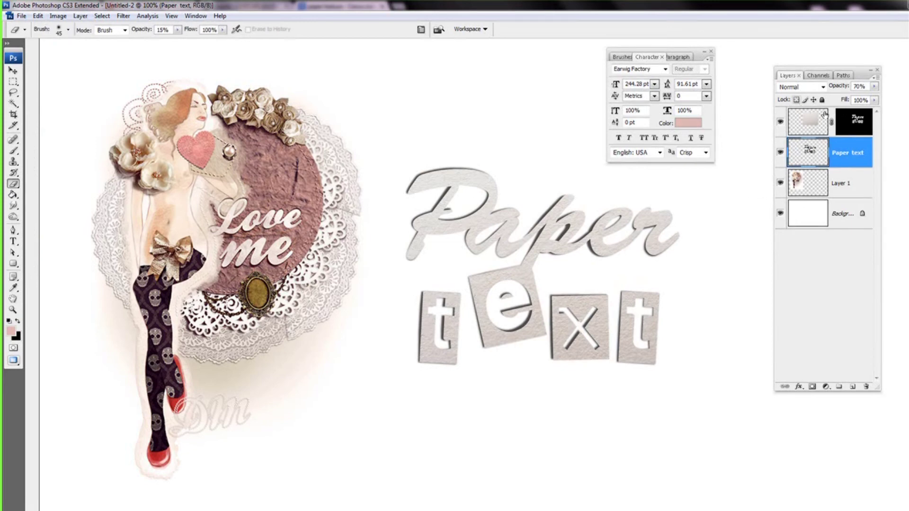
Step: Select the masked paper texture layer, Layer 2
{"action": "left_click", "coordinate": [814, 122]}
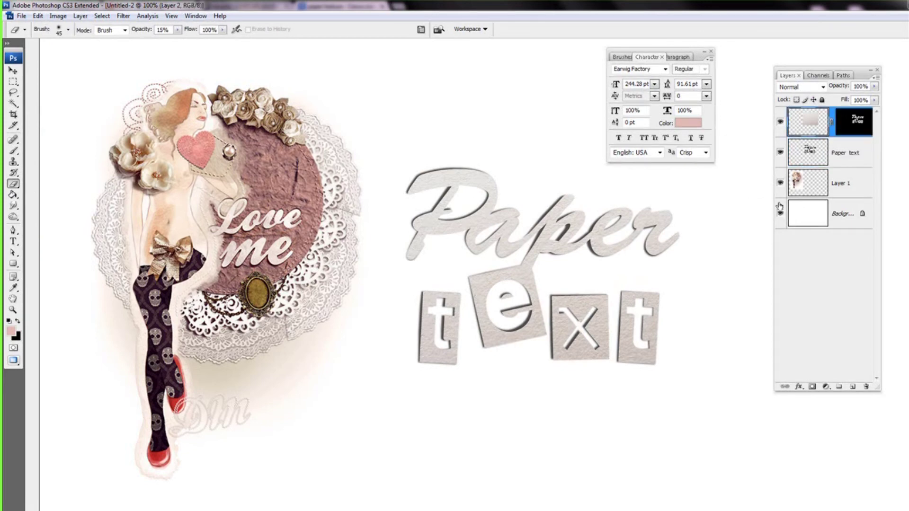